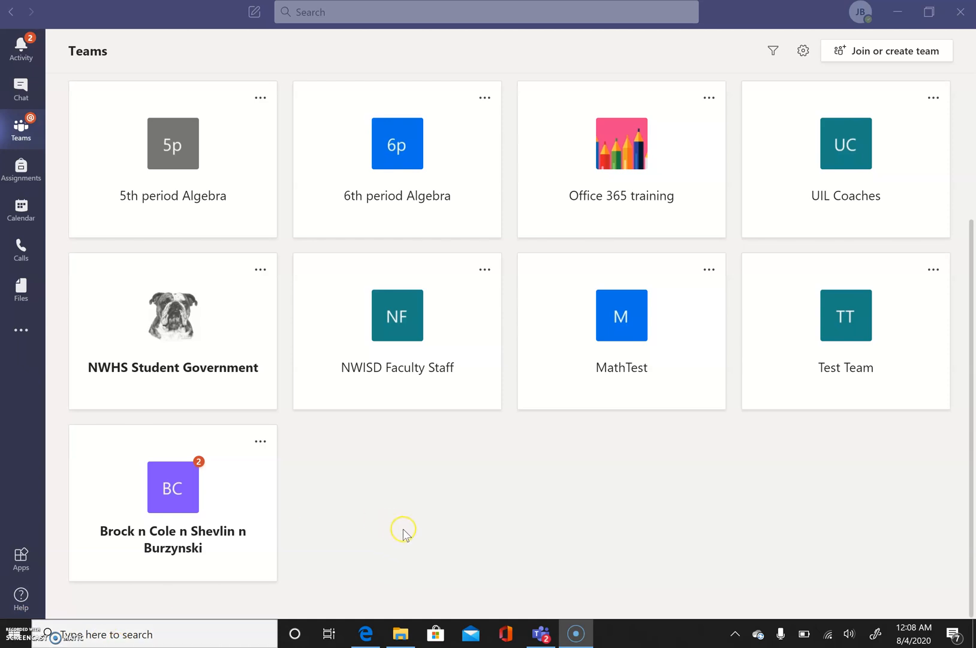
scroll(404, 528, up, 3)
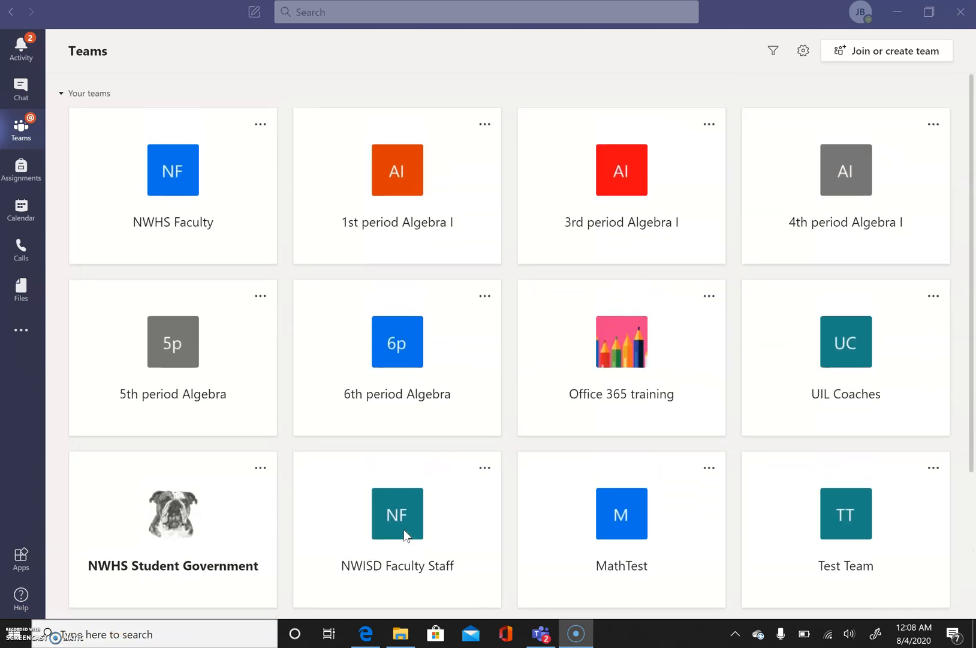
scroll(404, 530, down, 3)
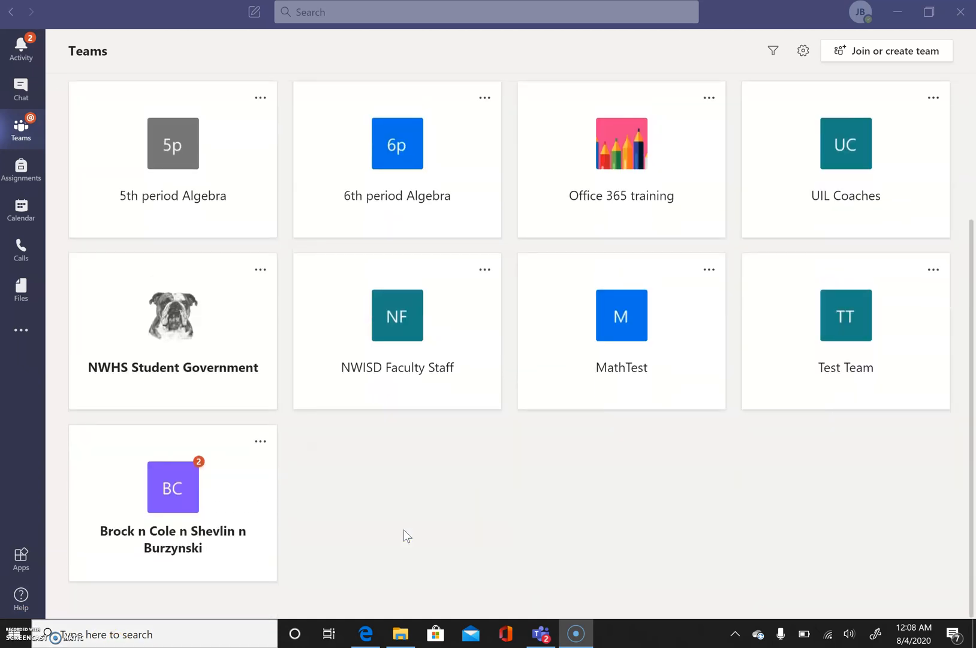
scroll(405, 535, up, 3)
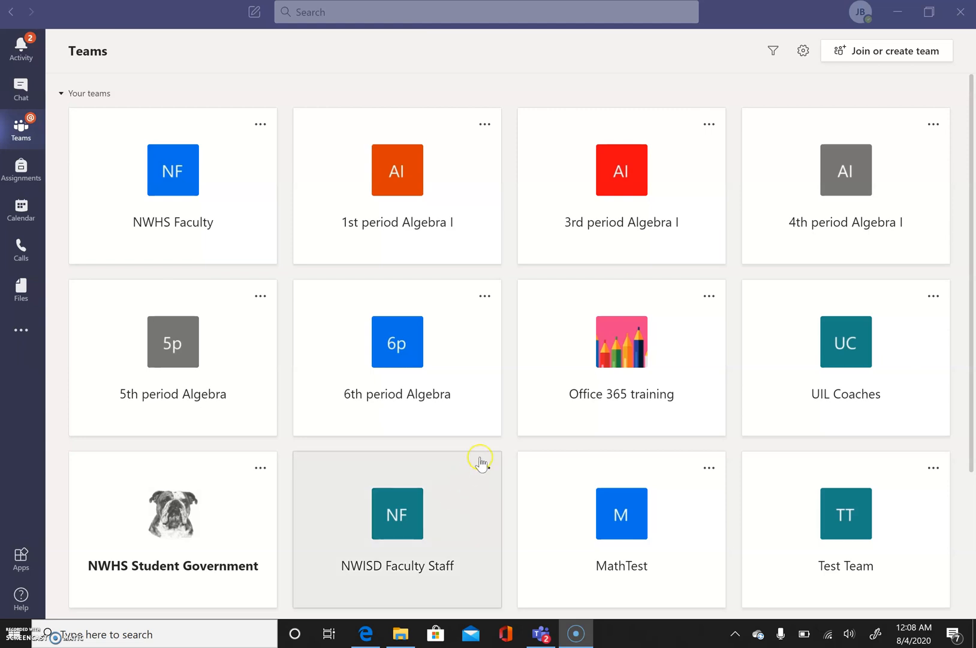
Create a new team of the Class type named "7th period Algebra" and continue to adding people
click(888, 54)
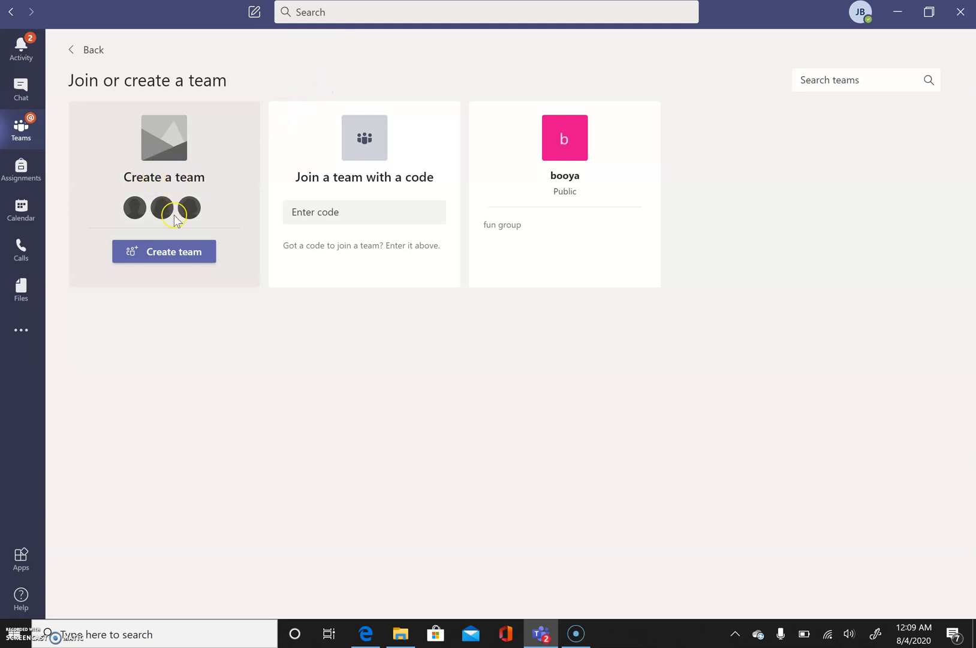
click(190, 255)
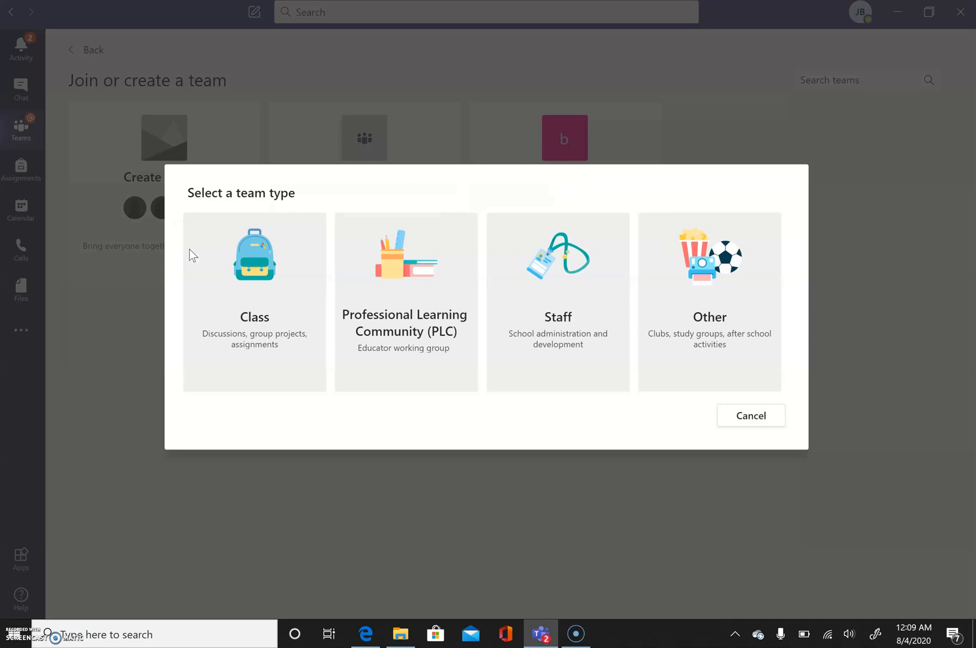
click(249, 248)
click(257, 254)
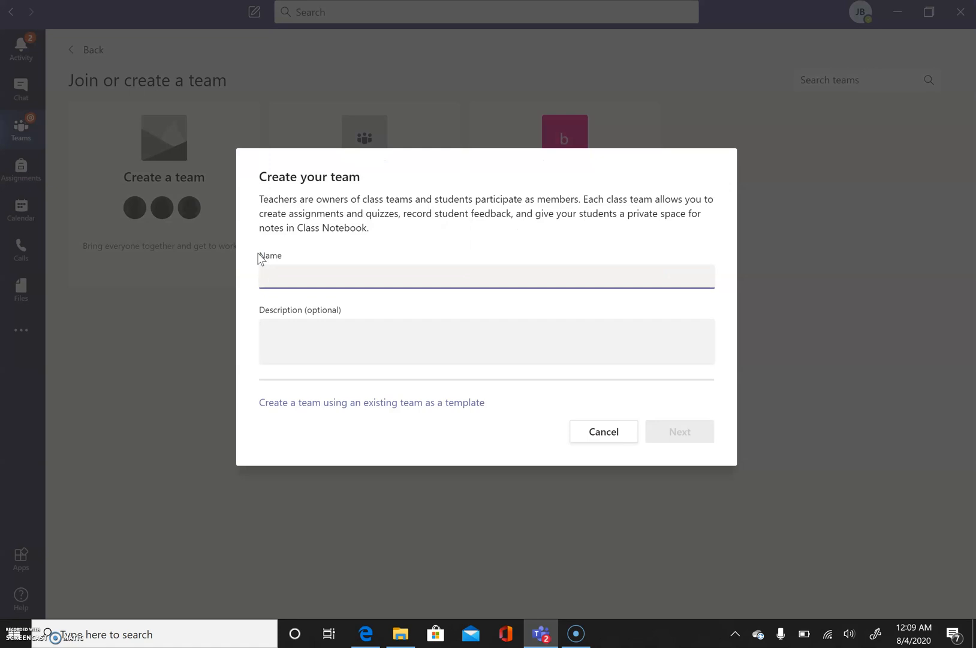
click(315, 286)
text(7th period Algebra)
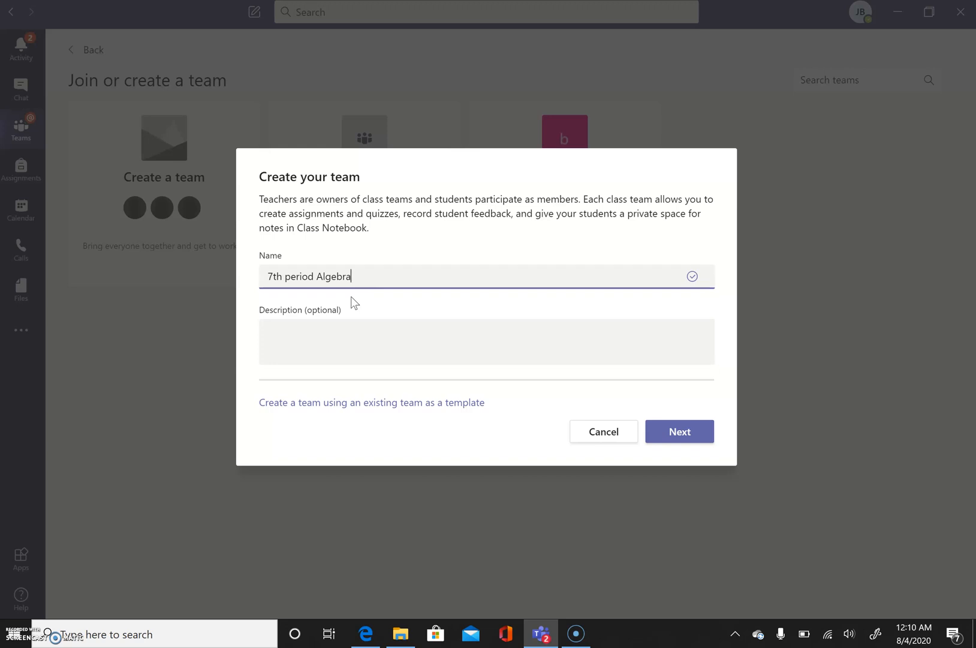
click(696, 434)
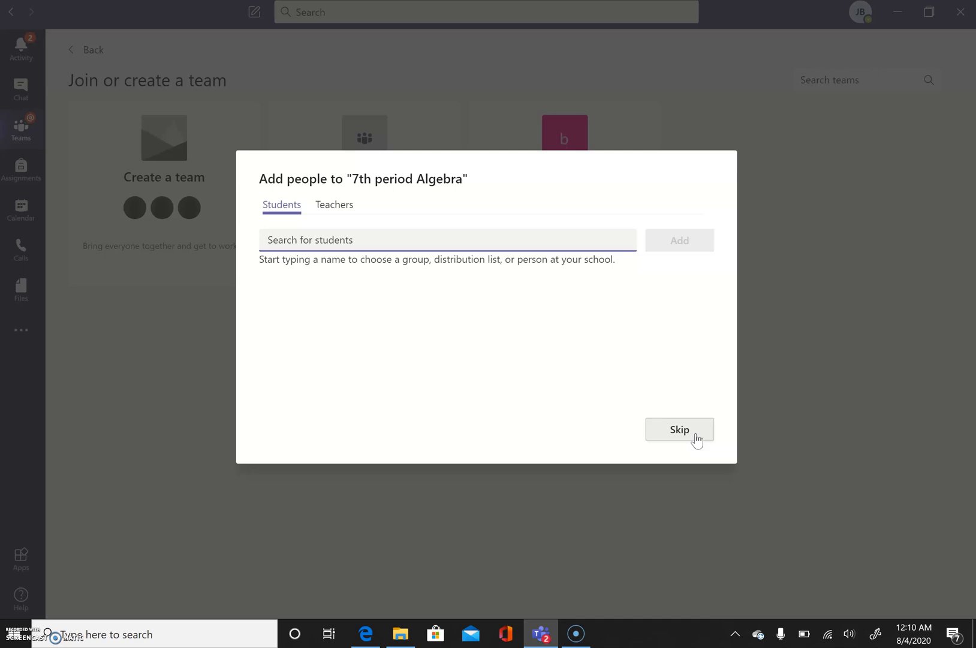
Search for three students by name and select each one for adding to the 7th period Algebra team
text(broc)
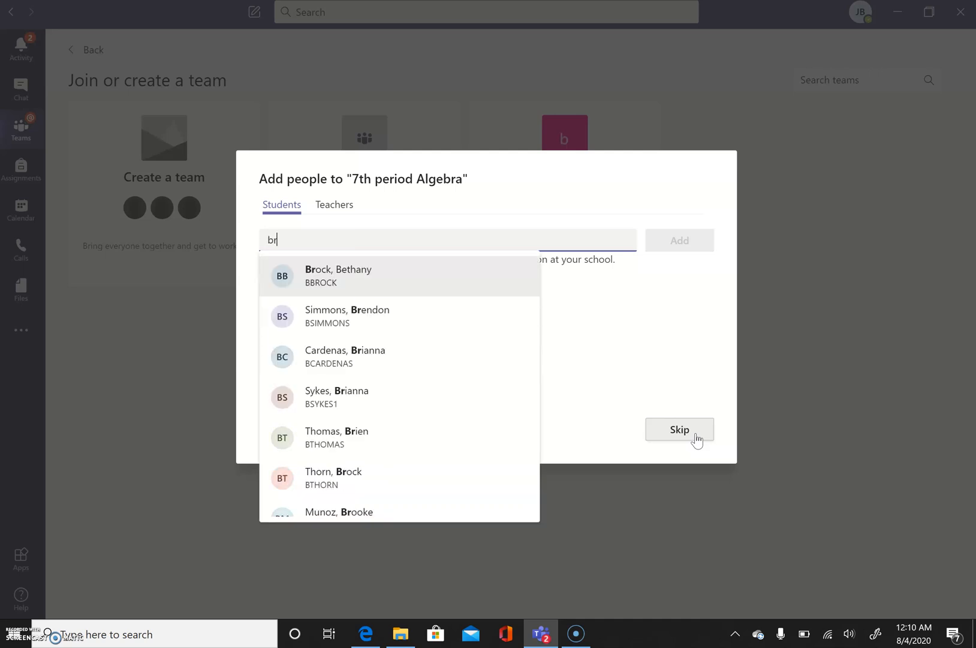
click(366, 276)
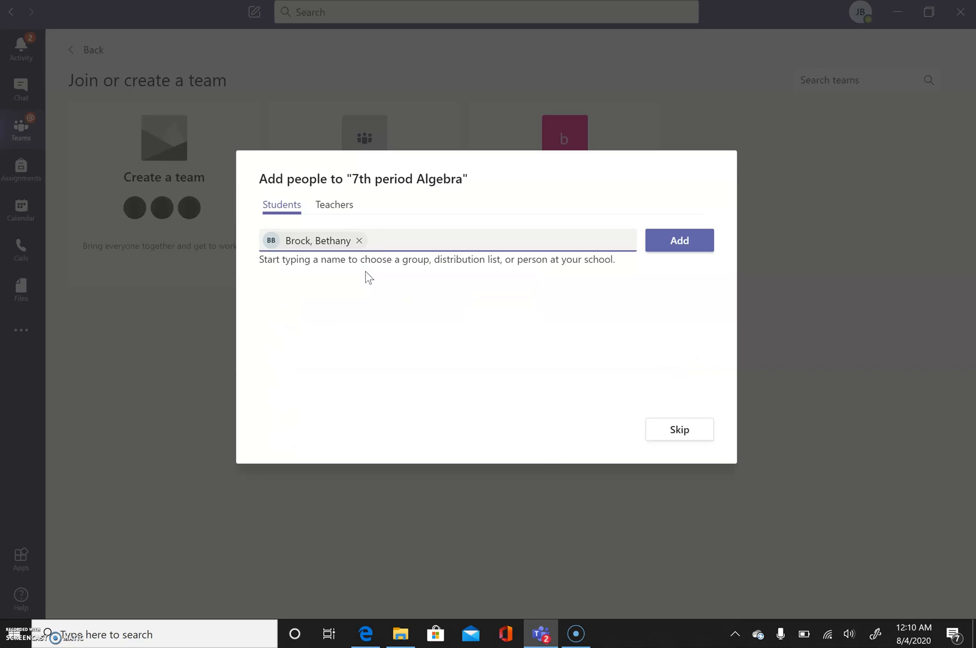
click(365, 272)
click(387, 238)
text(dran)
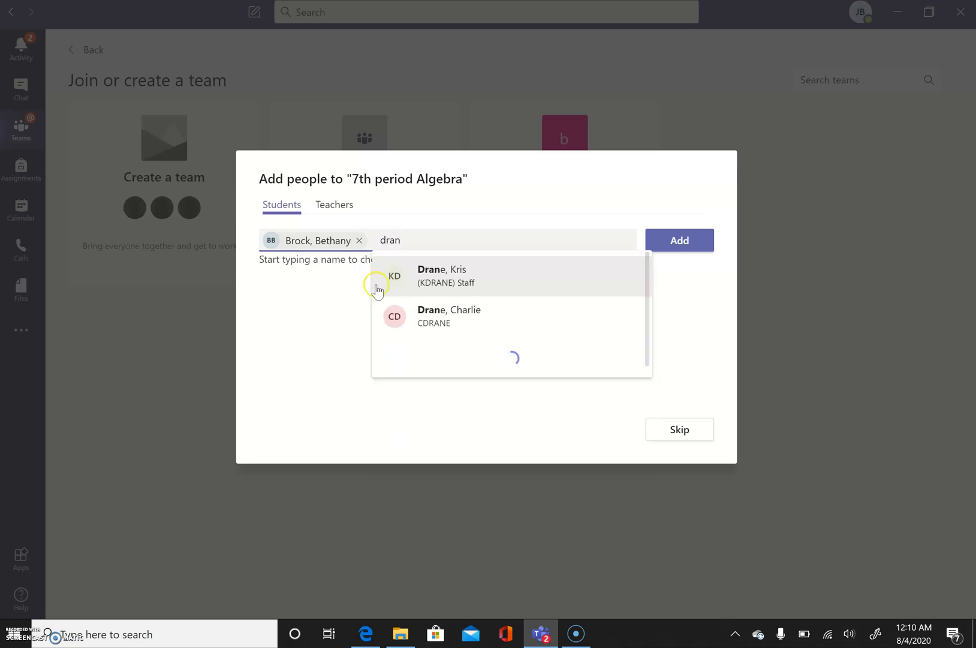
click(434, 316)
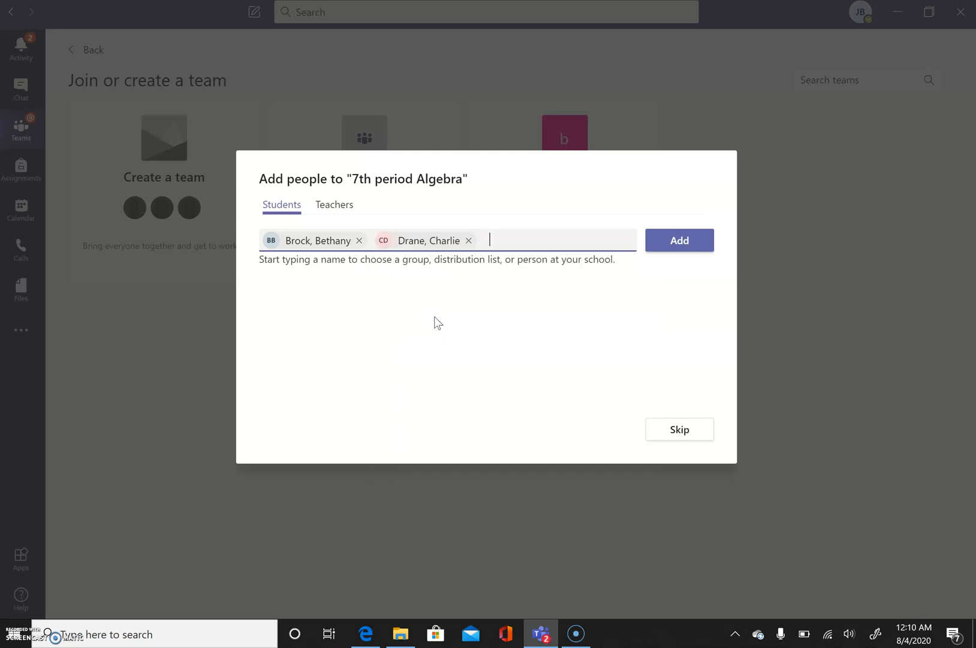
text(pais)
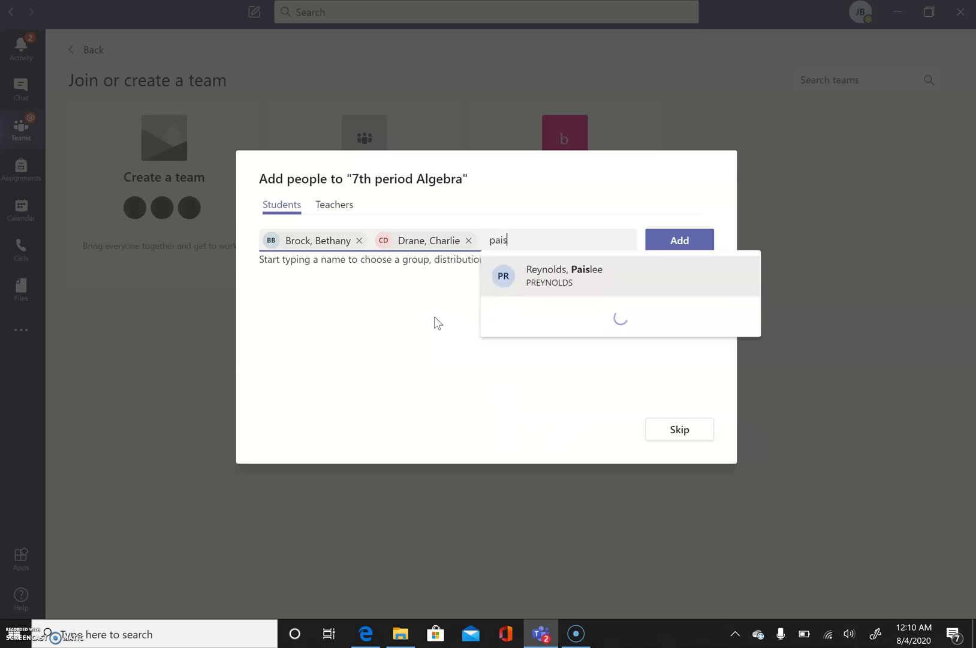
click(560, 277)
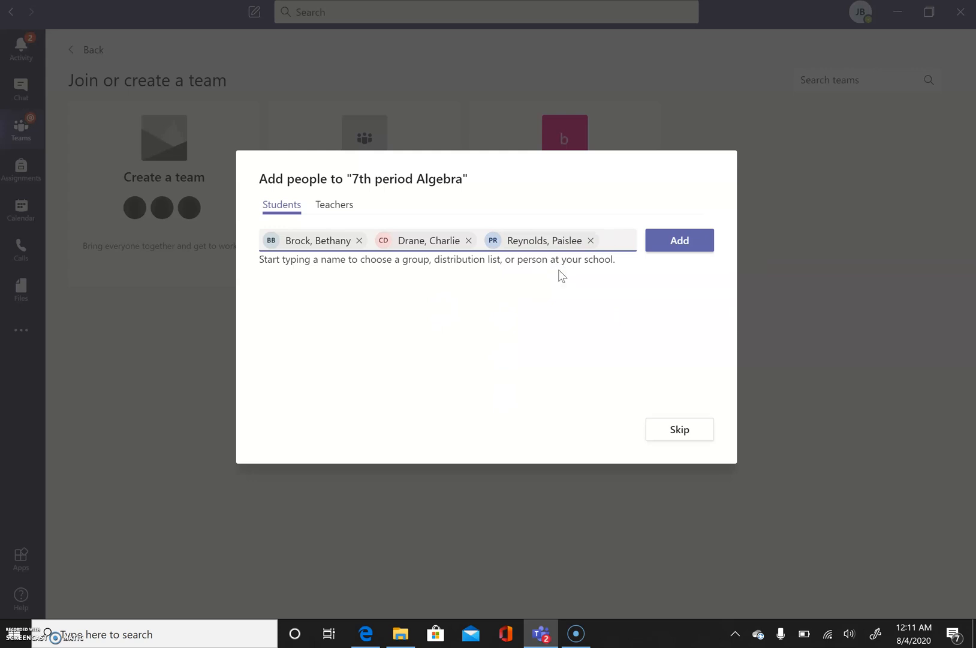
Select two more students by name, add all five selected students to the team and finish the member setup
text(jord)
click(592, 192)
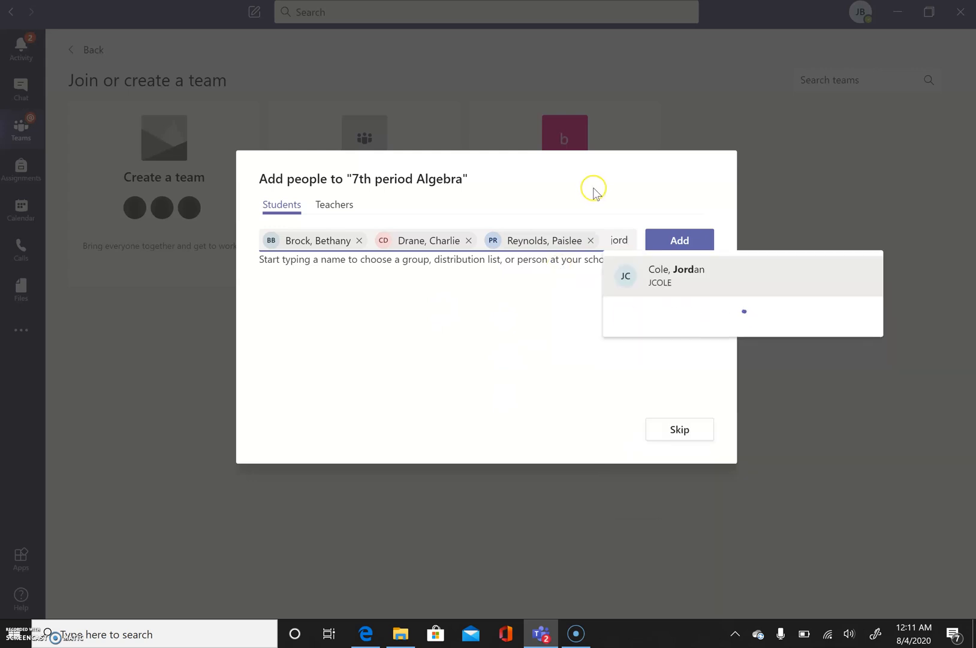
click(688, 275)
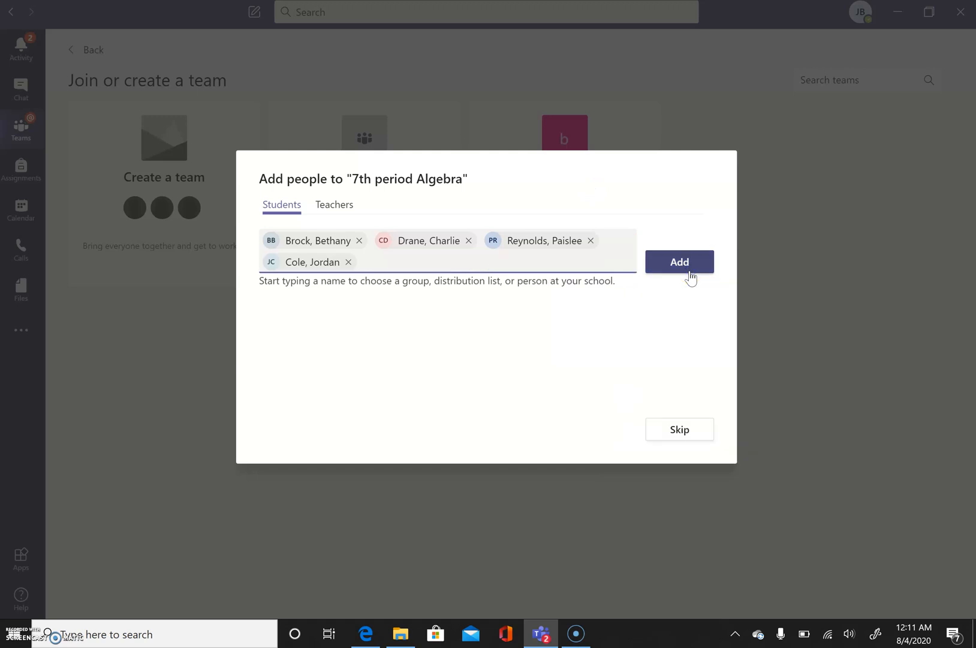
text(aubre)
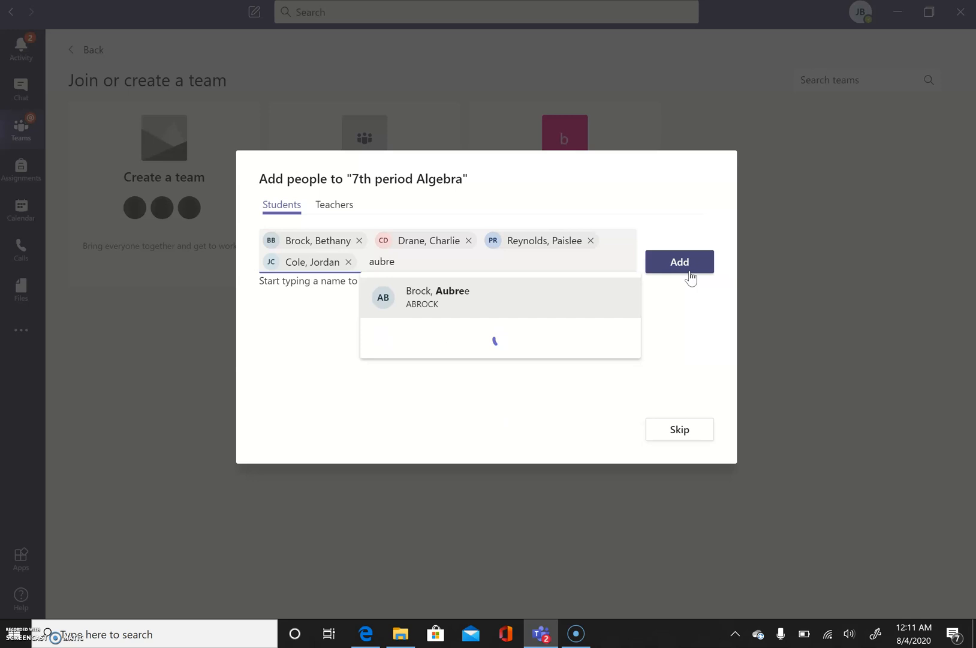
click(446, 298)
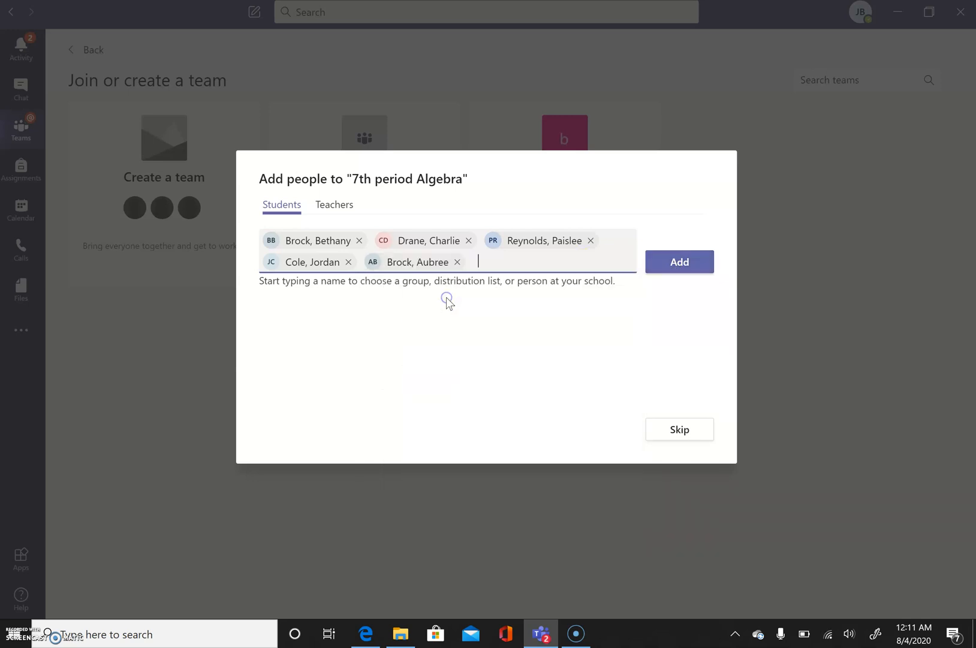
click(685, 264)
click(685, 264)
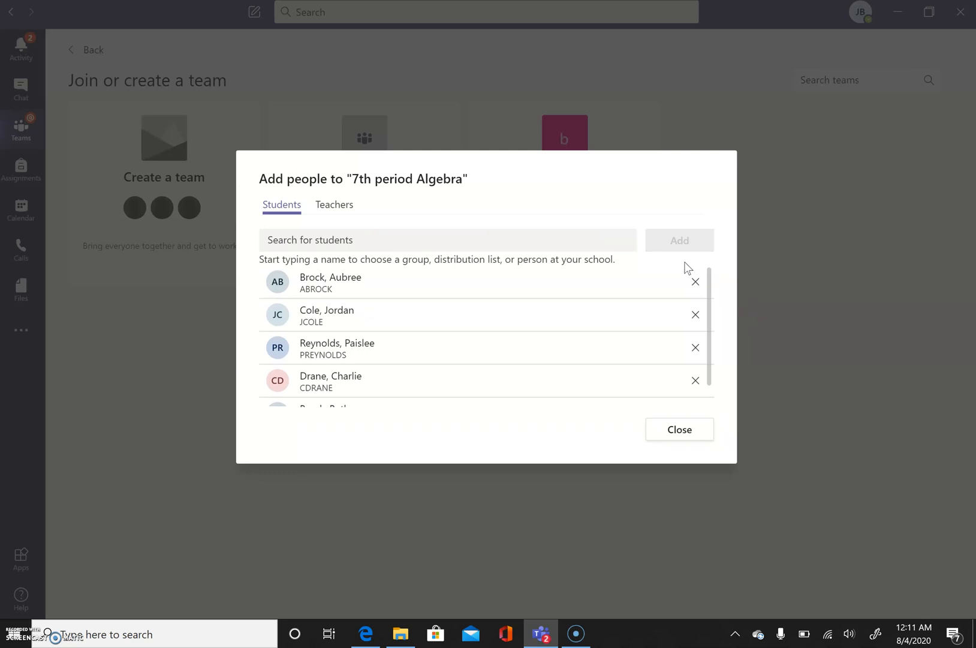
click(668, 428)
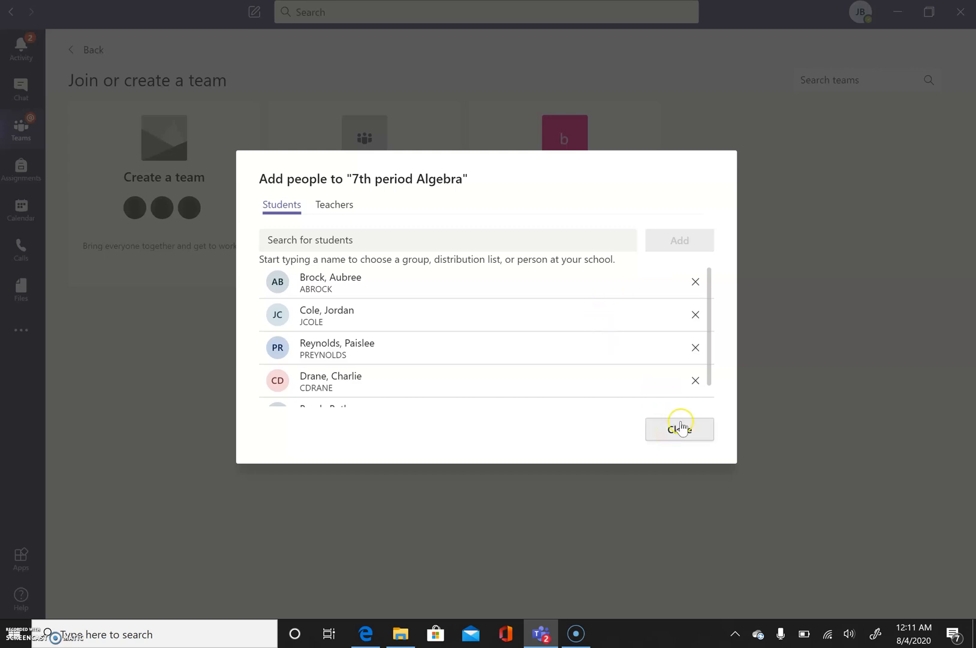
click(672, 427)
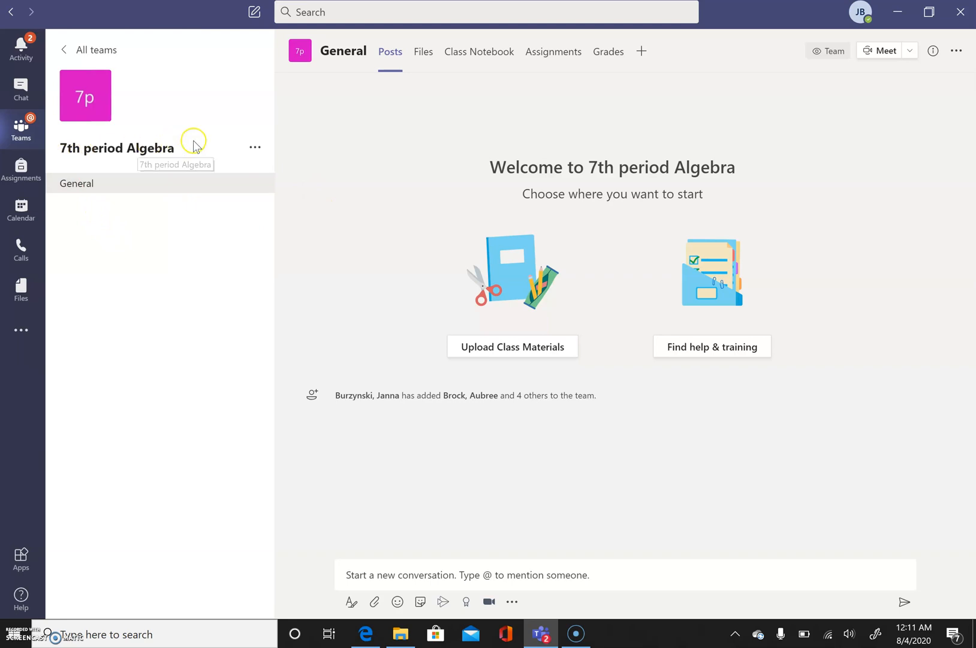
Open the management page of the 7th period Algebra team and expand its members and guests list
click(256, 149)
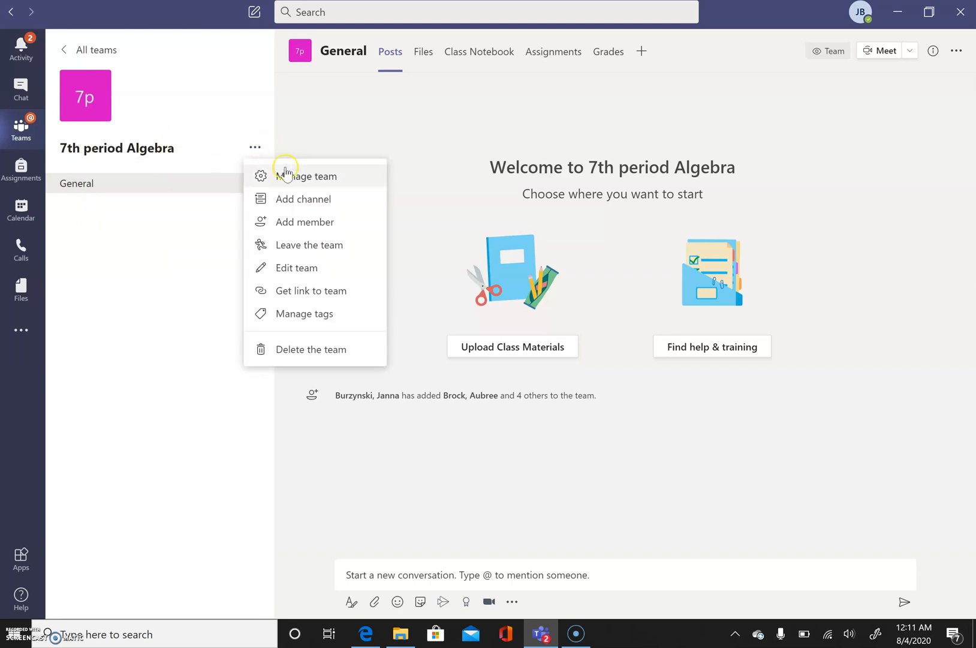
click(293, 178)
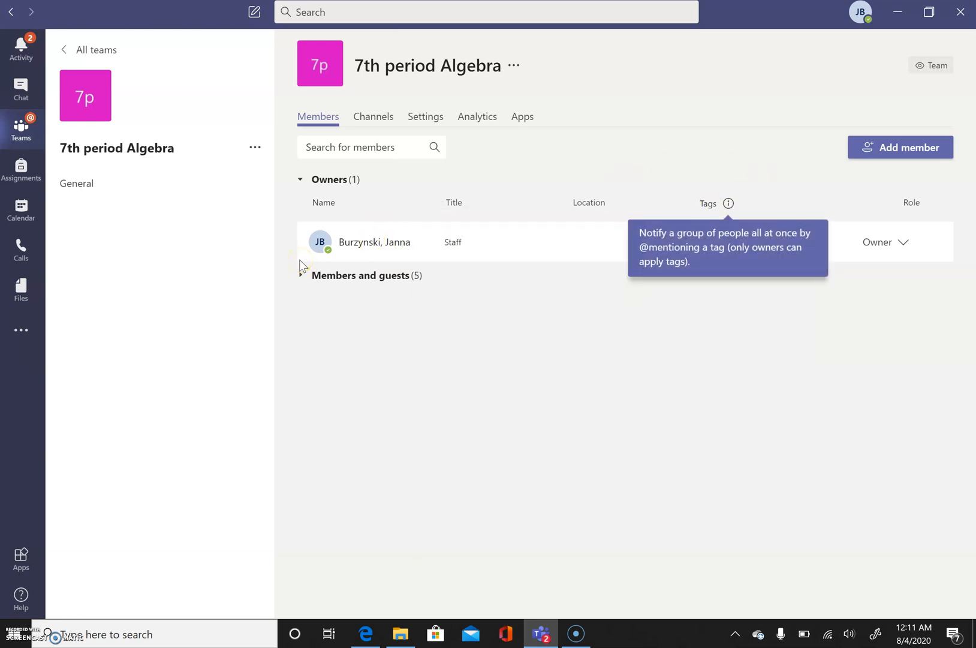
click(335, 277)
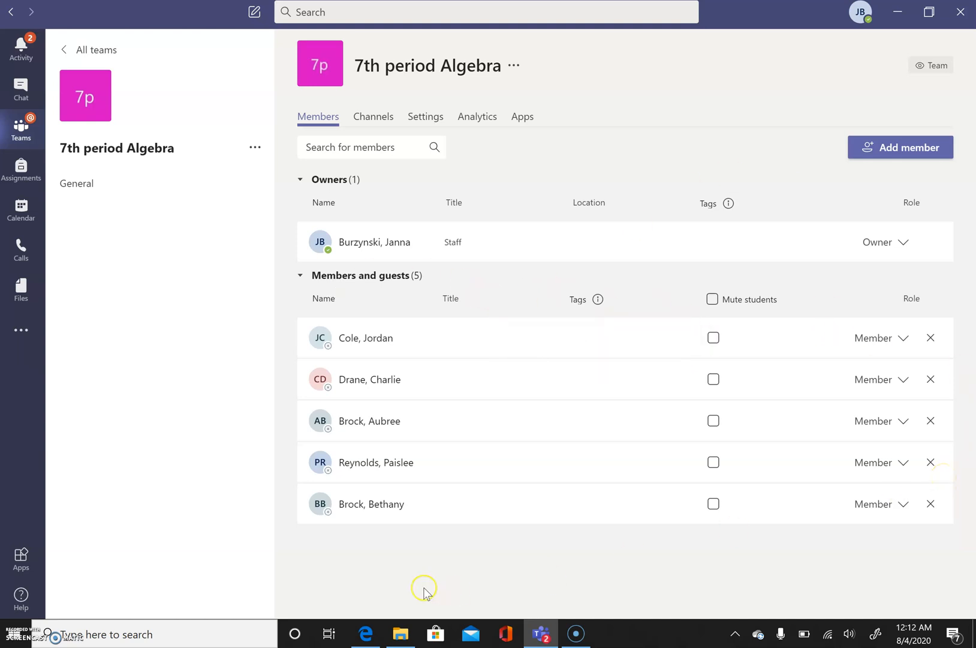
Remove the fourth student in the members and guests list from the 7th period Algebra team
right_click(932, 464)
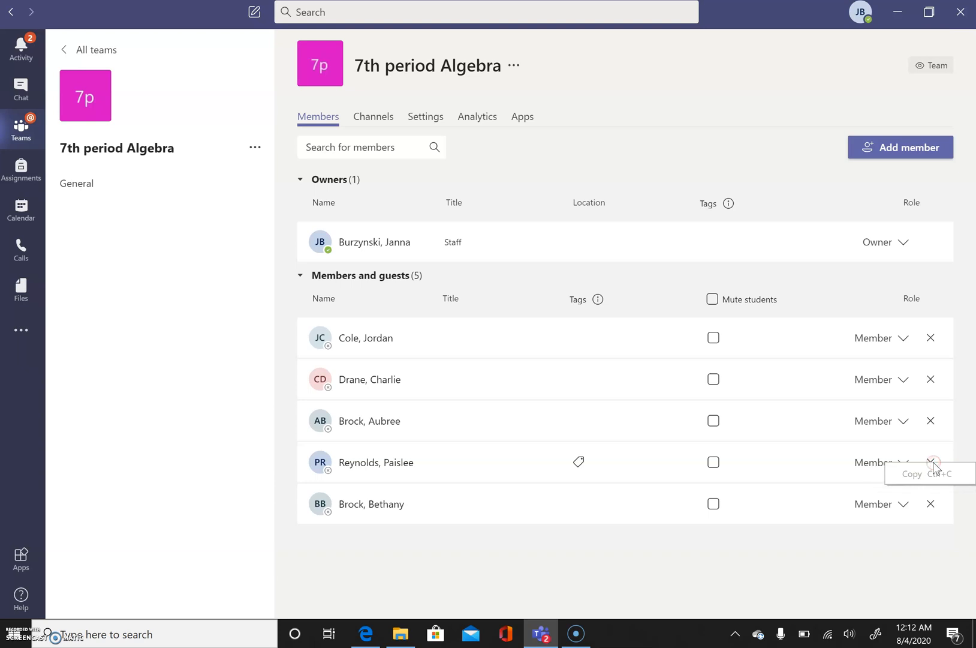
click(962, 463)
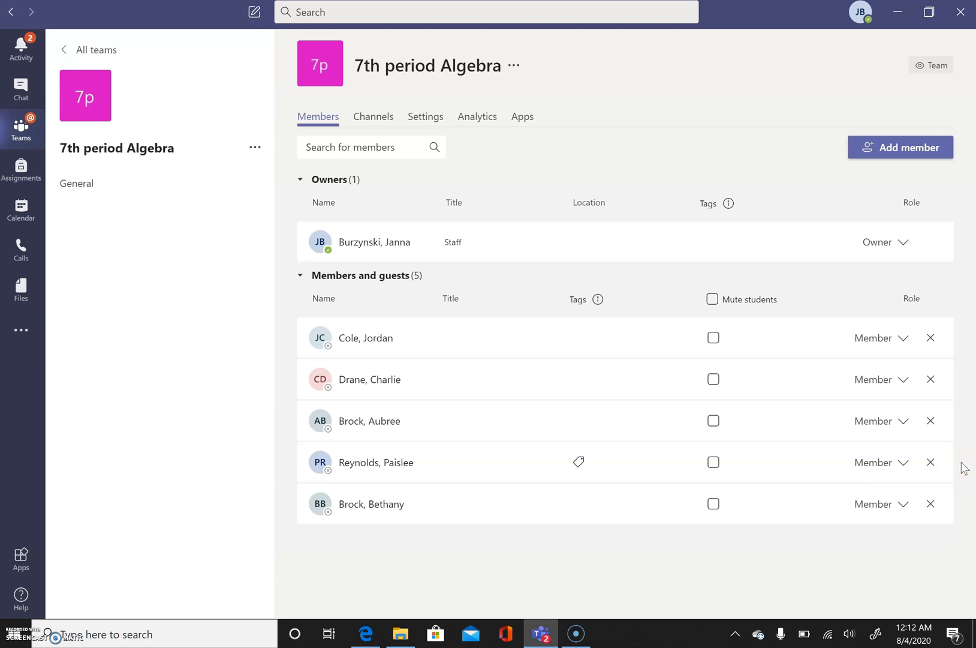
click(930, 463)
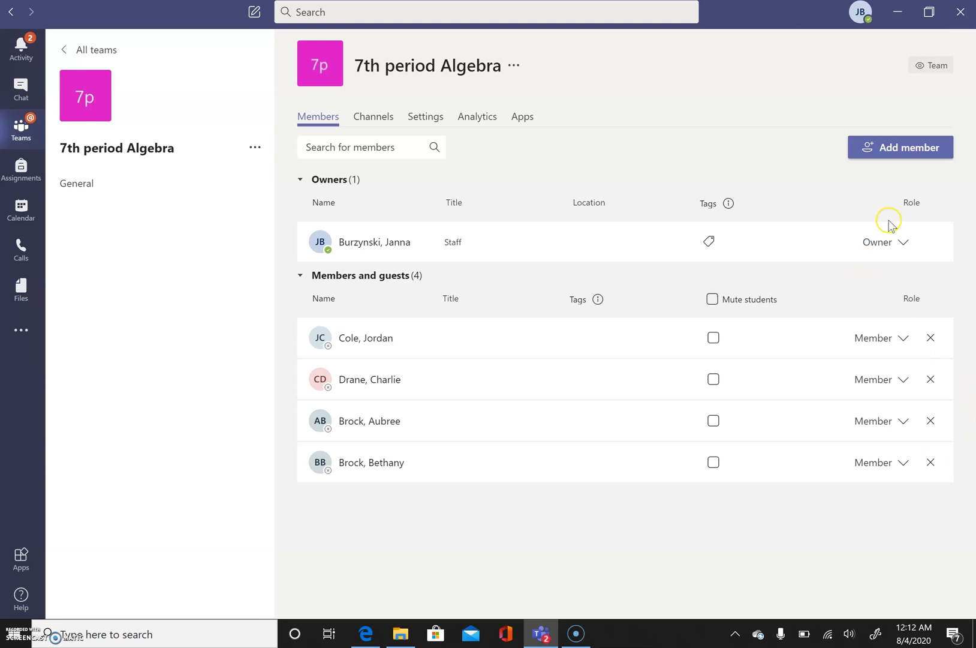
Search for a new student by last name, choose the non-staff person and add them to the team
click(905, 151)
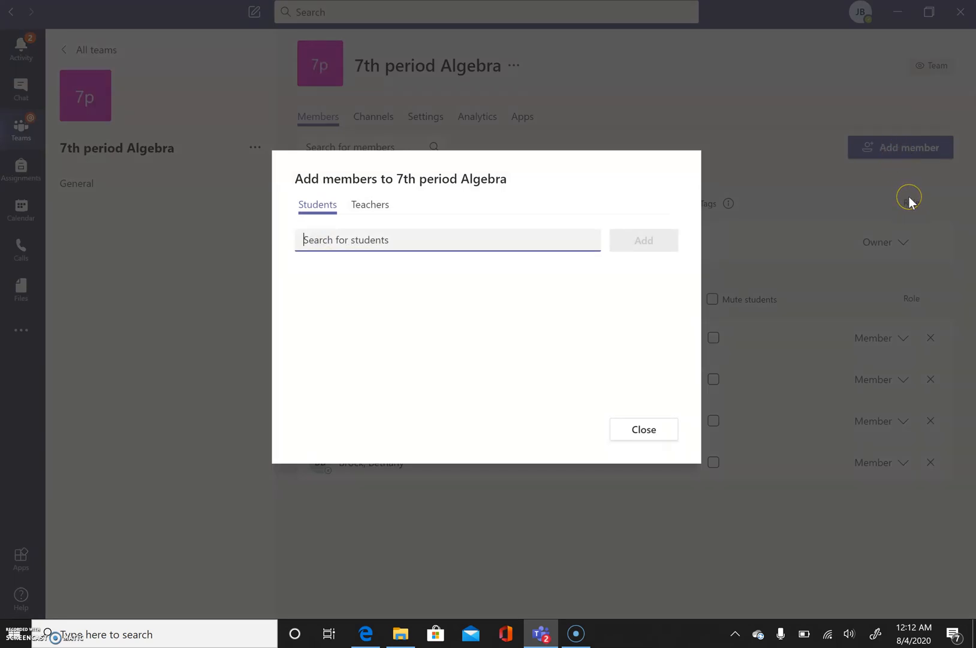
text(she)
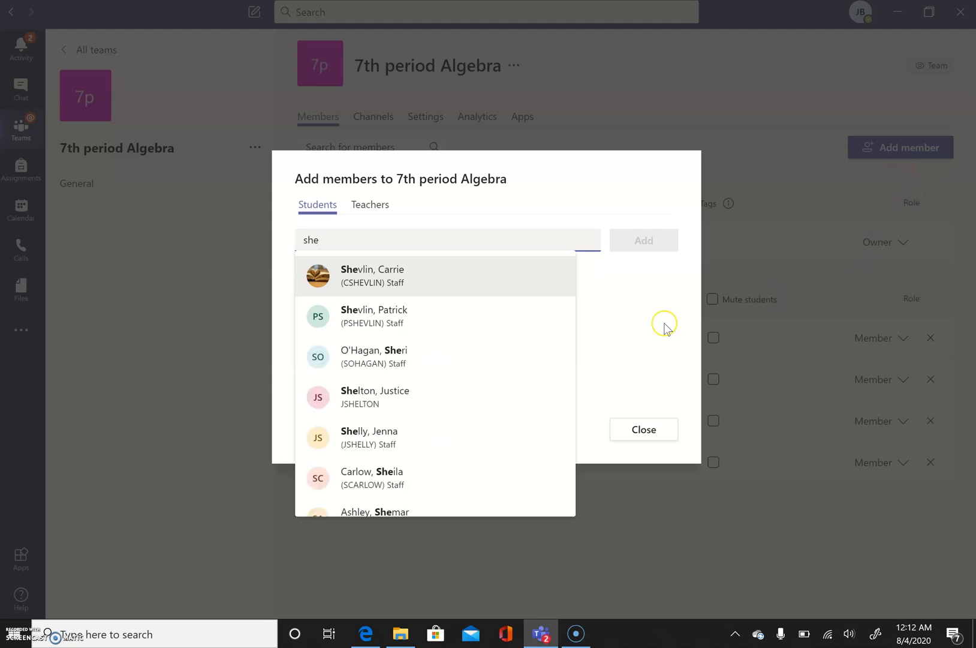
scroll(528, 352, down, 8)
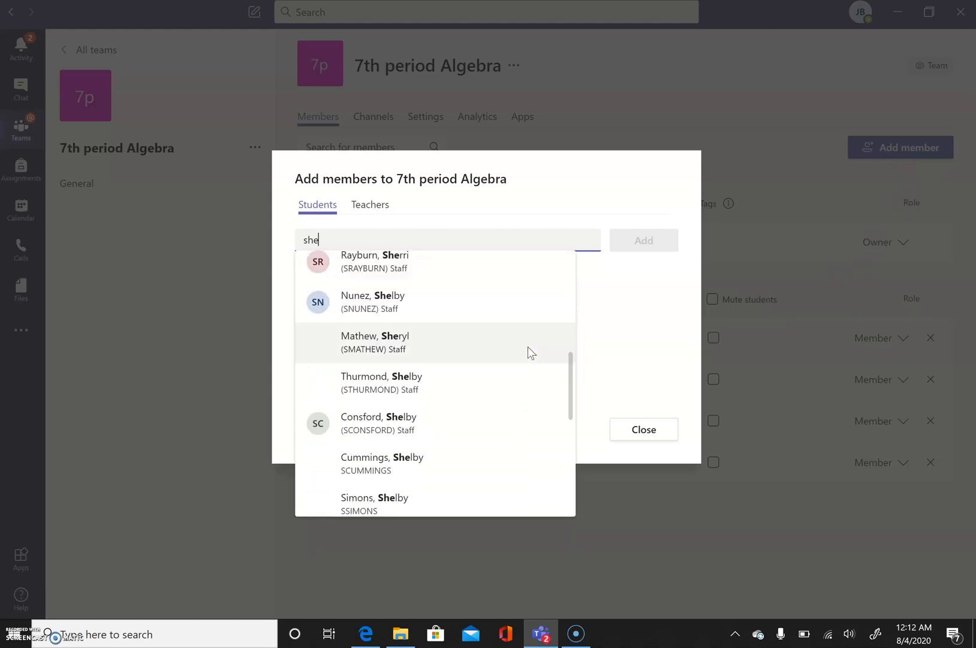
scroll(530, 352, down, 1)
scroll(528, 360, up, 5)
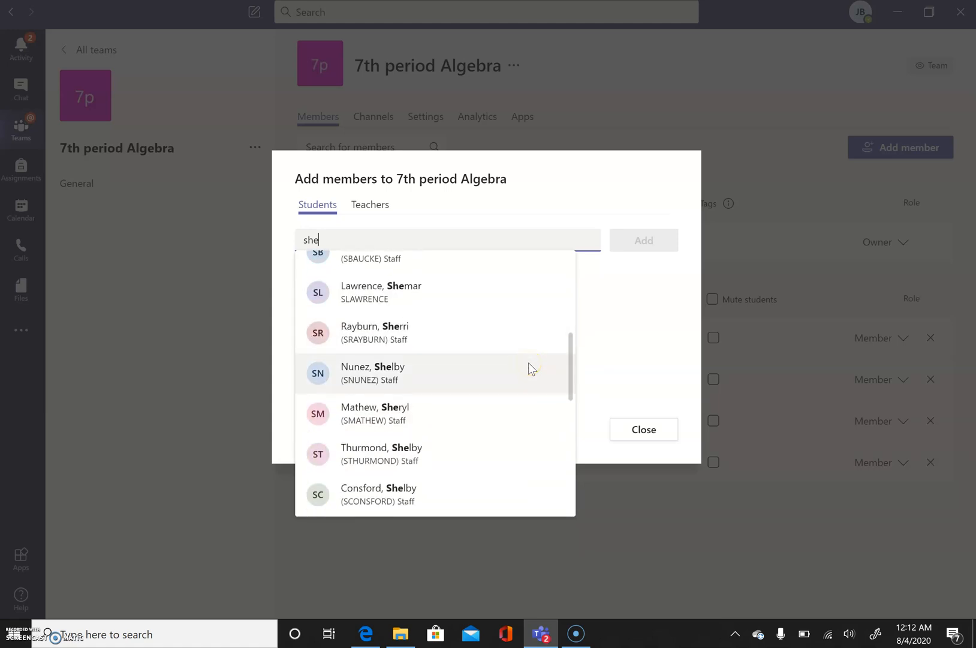
text(vlin)
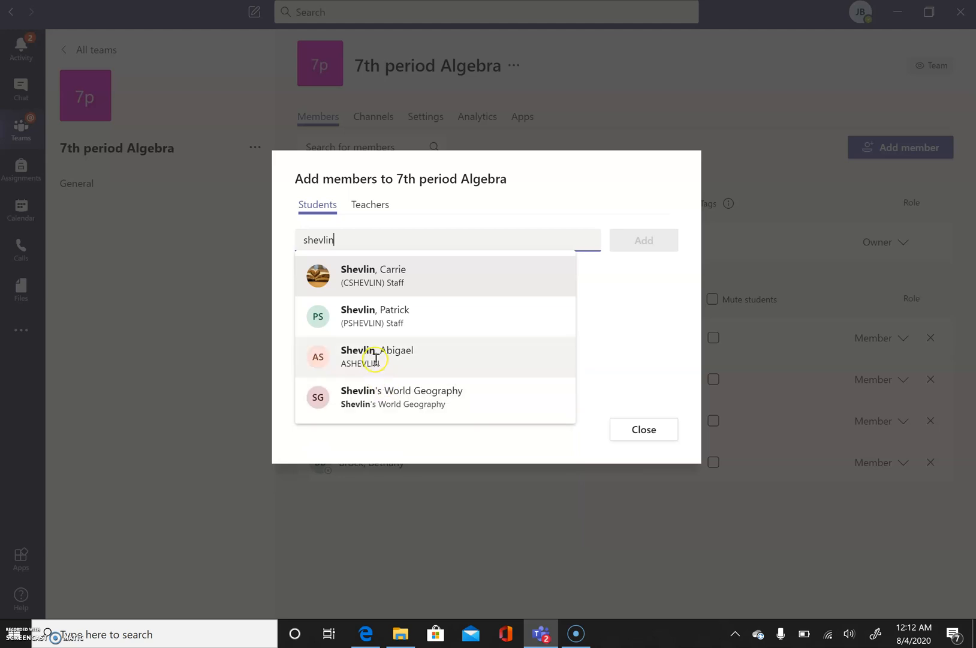
click(375, 357)
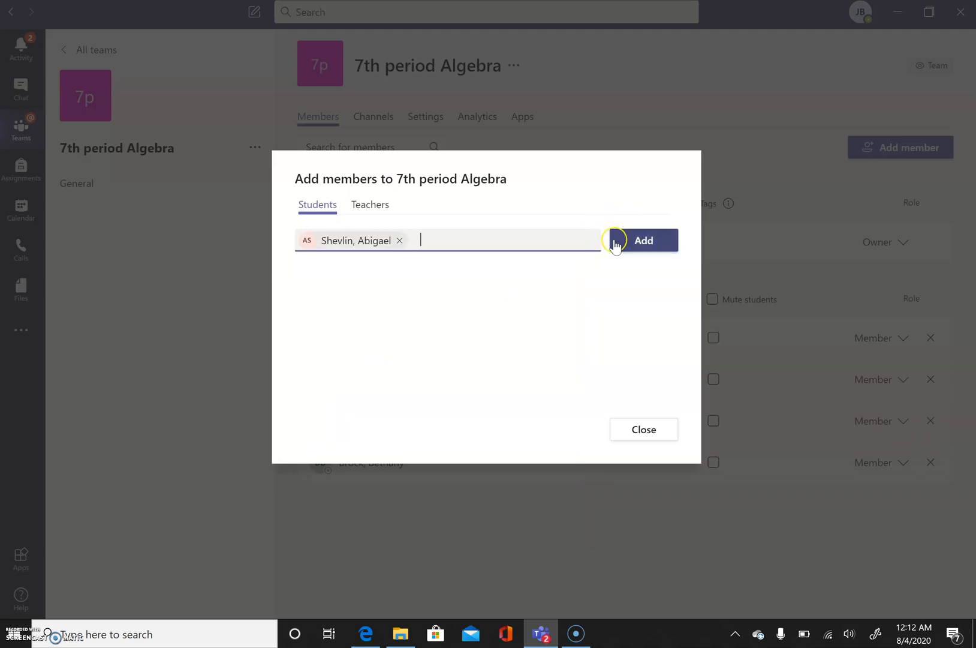
click(644, 240)
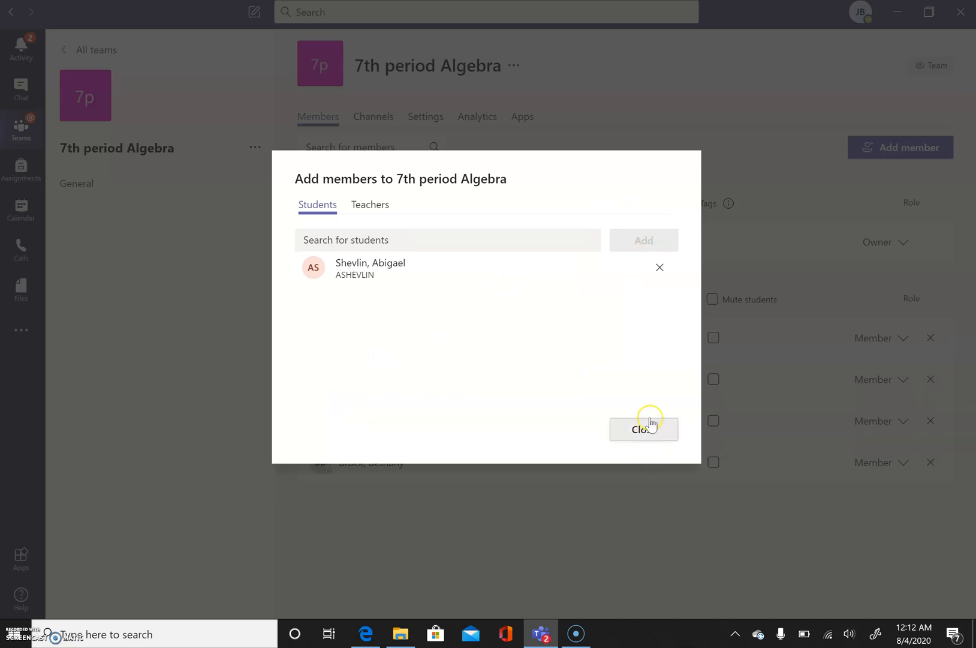
click(650, 426)
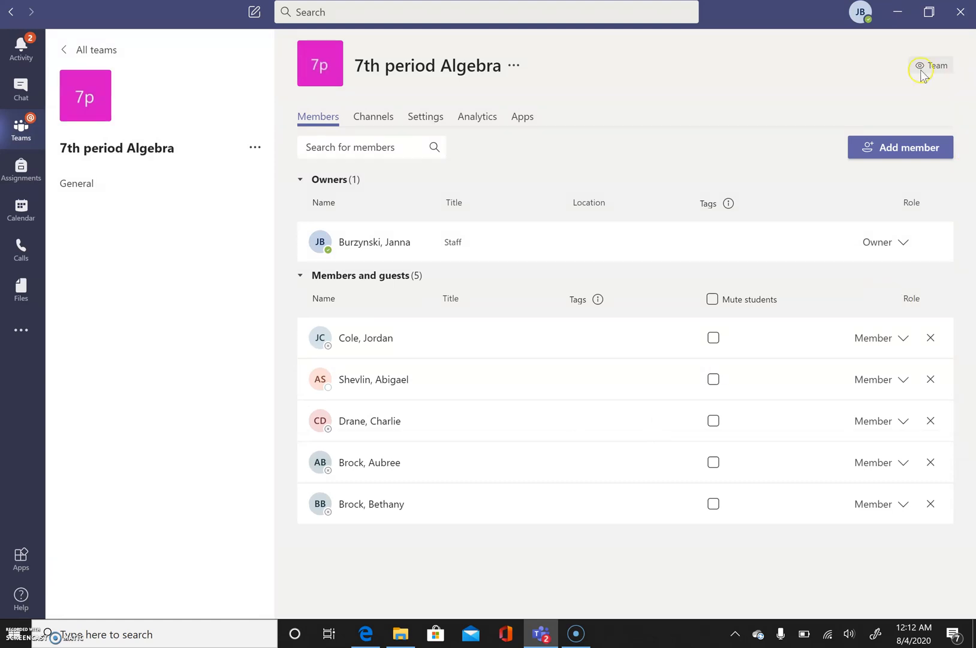
Add the previously removed student back to the 7th period Algebra team, searching by first name
click(892, 148)
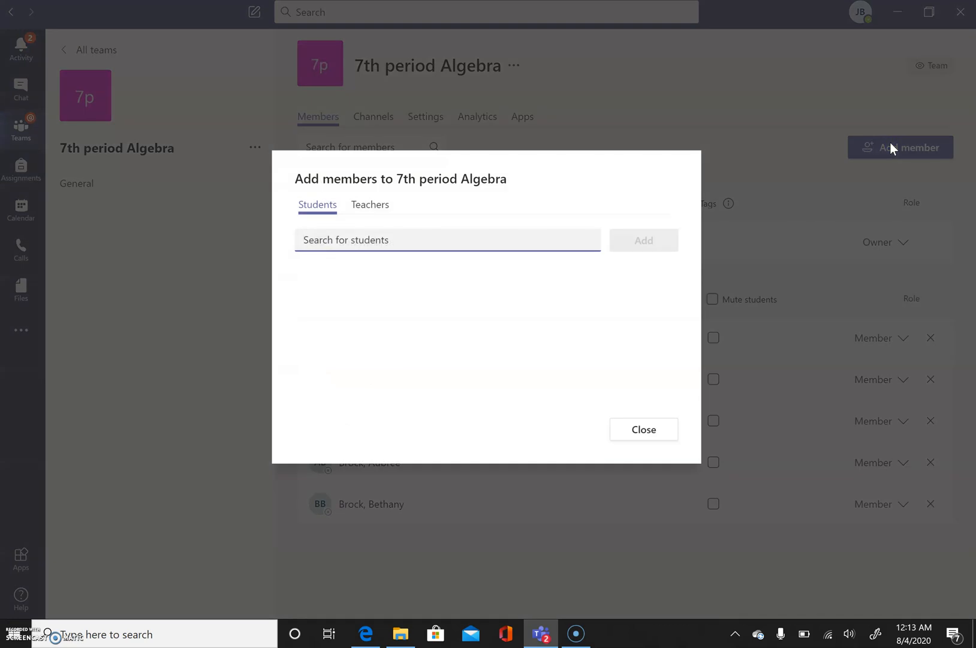
text(pais)
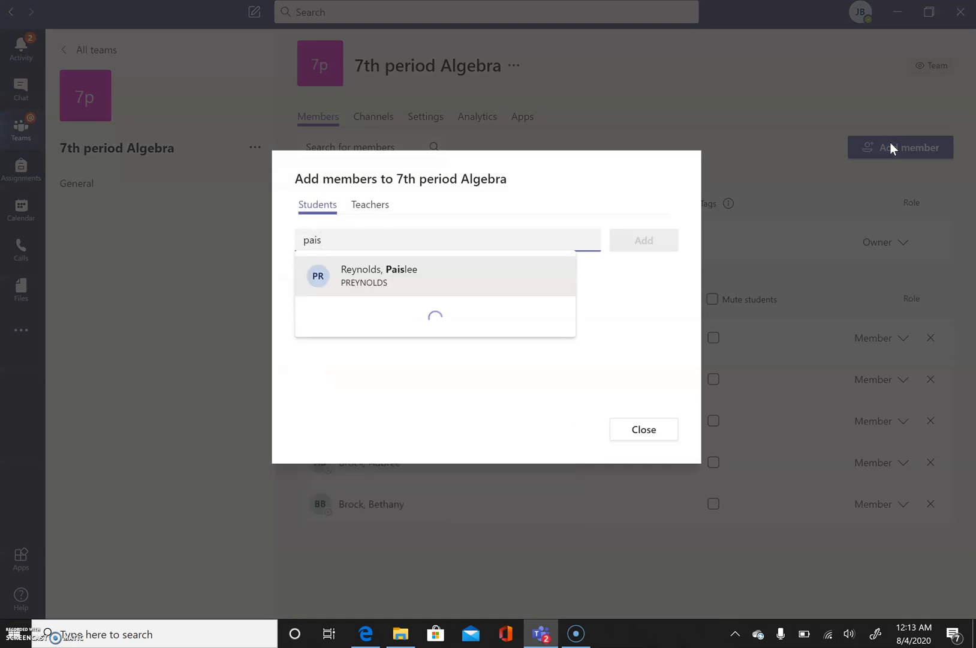
click(401, 278)
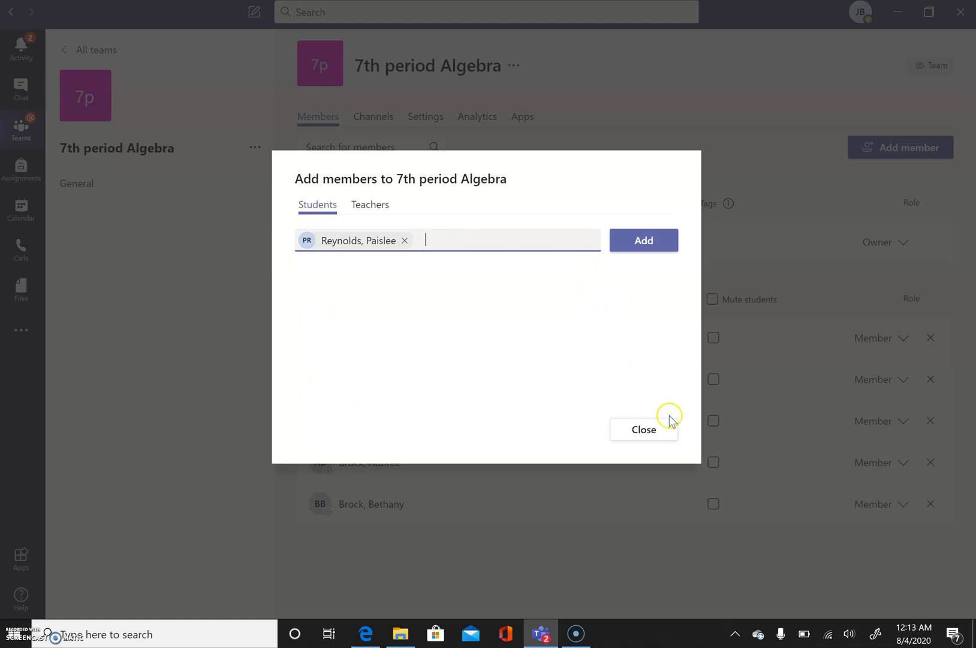
click(644, 242)
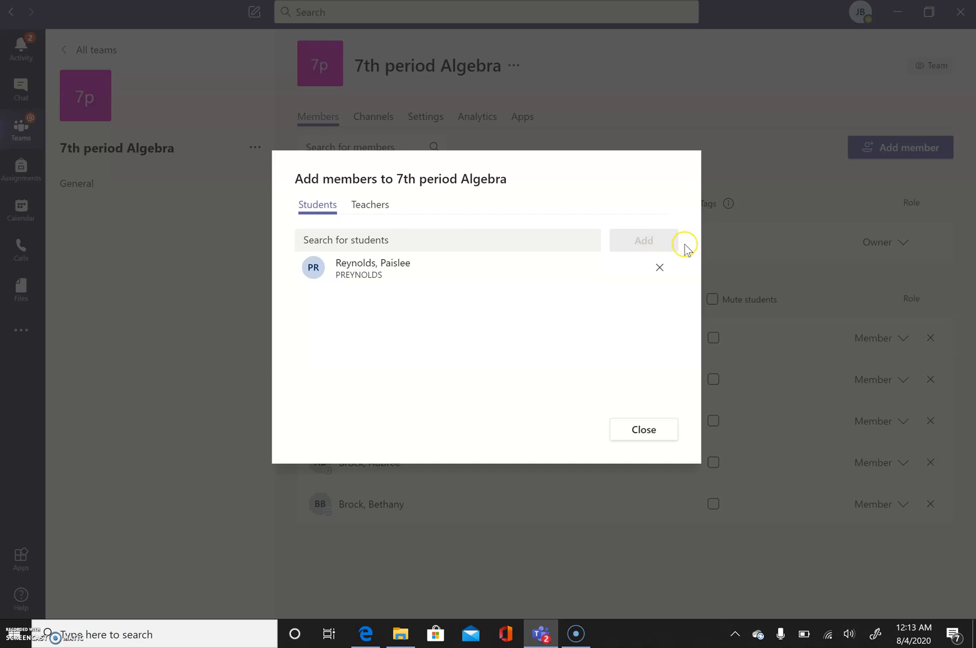
click(637, 428)
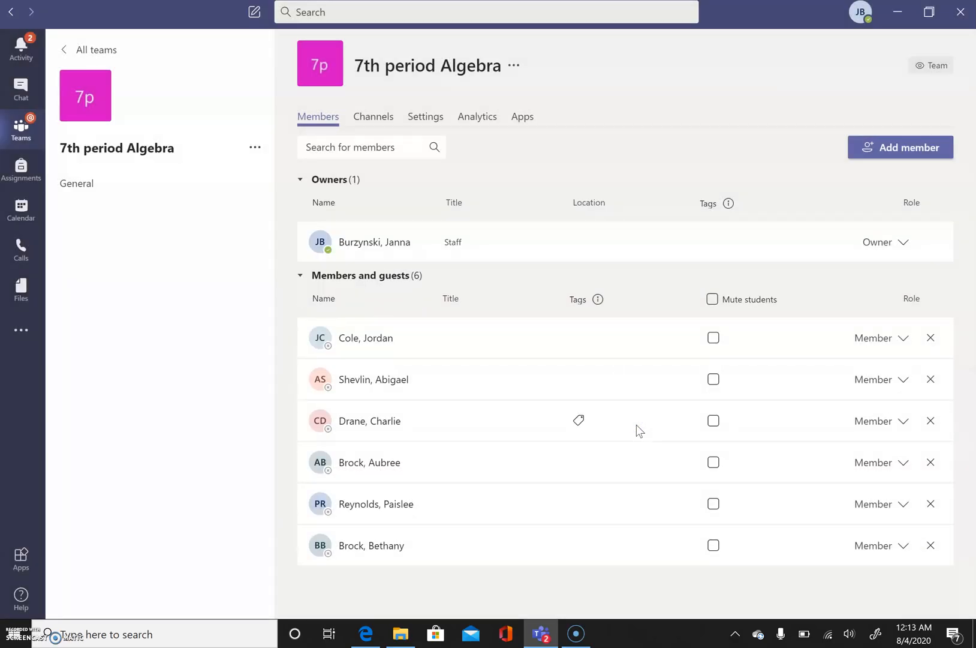